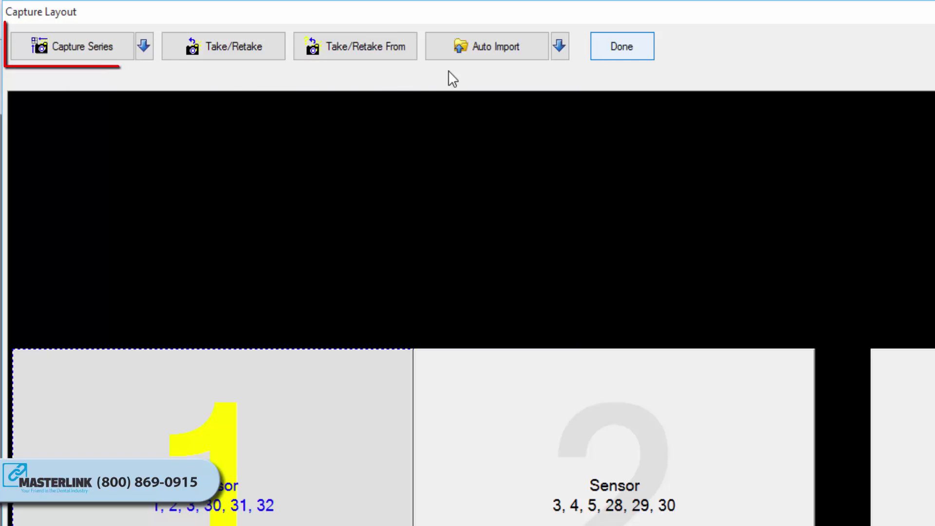
Step: Capture a bitewing series with the Simulator sensor, filling all four tiles with 2015/10/07 images
{"action": "left_click", "coordinate": [79, 59]}
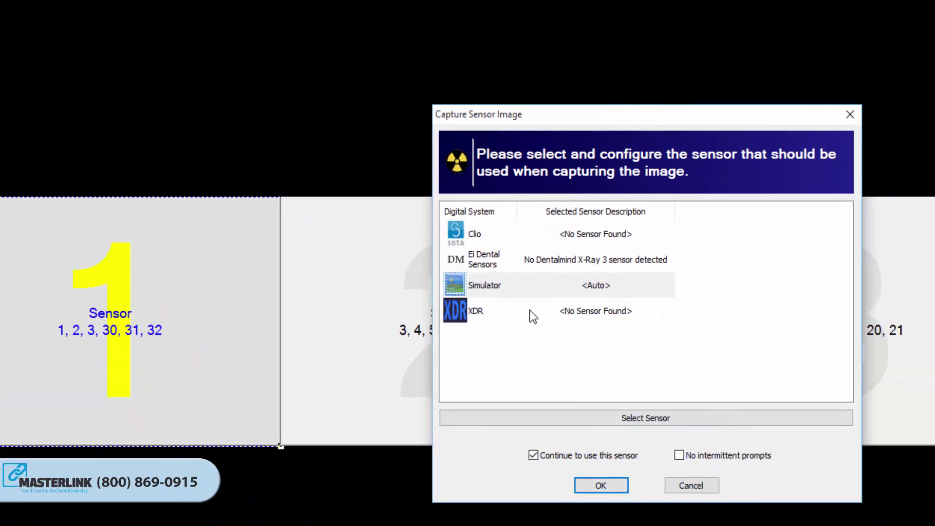
{"action": "left_click", "coordinate": [617, 403]}
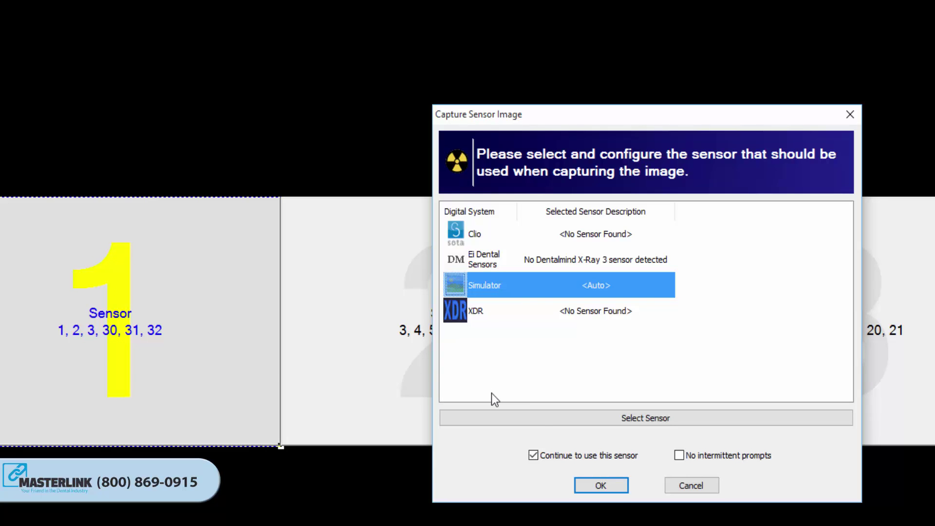
{"action": "left_click", "coordinate": [604, 487]}
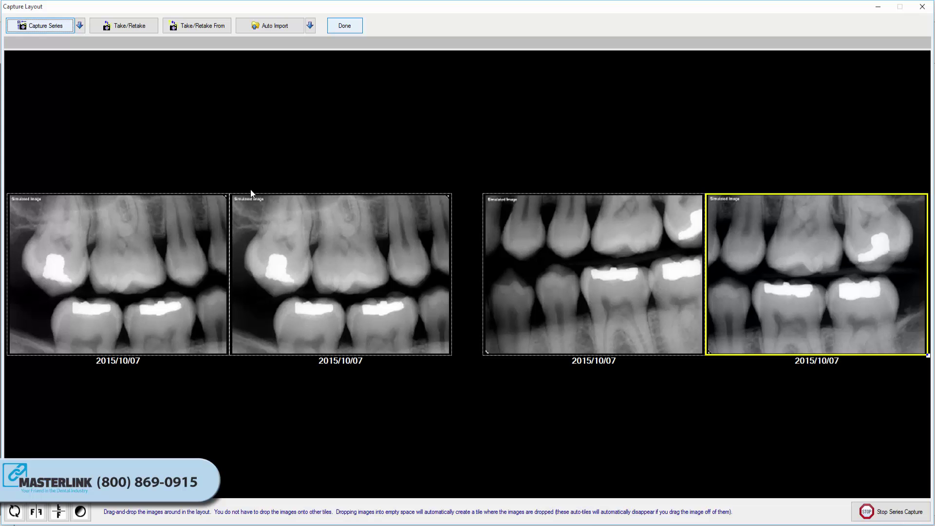
Step: Retake the second bitewing tile using the Simulator sensor with IO Intra-oral X-ray modality
{"action": "left_click", "coordinate": [268, 227]}
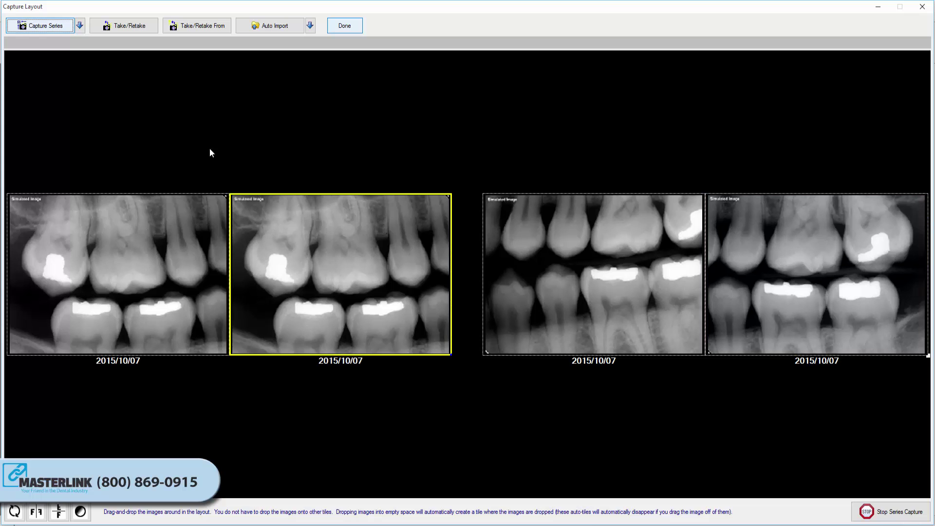
{"action": "left_click", "coordinate": [138, 30]}
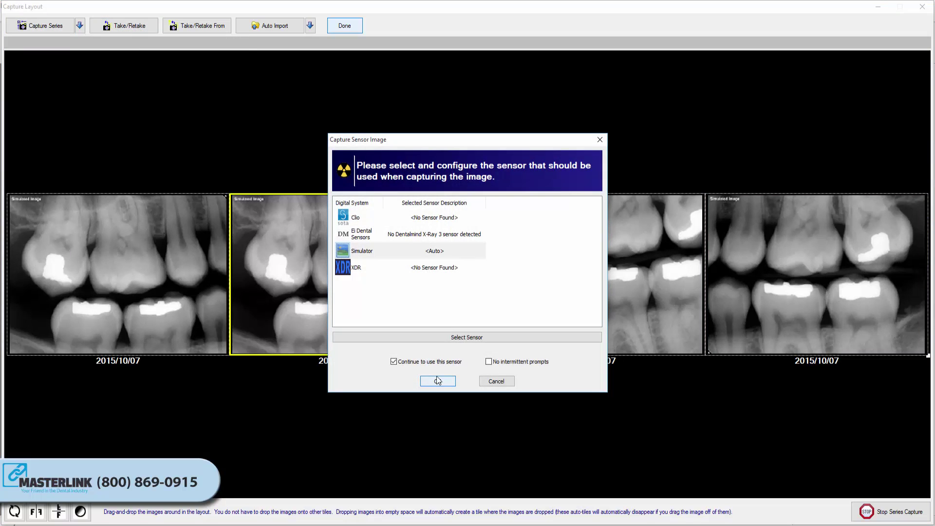
{"action": "left_click", "coordinate": [417, 252]}
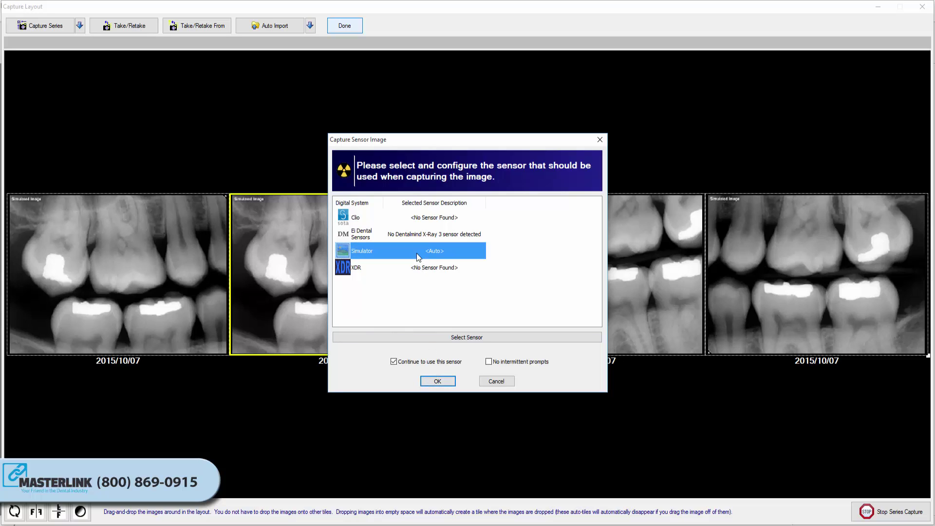
{"action": "left_click", "coordinate": [437, 381]}
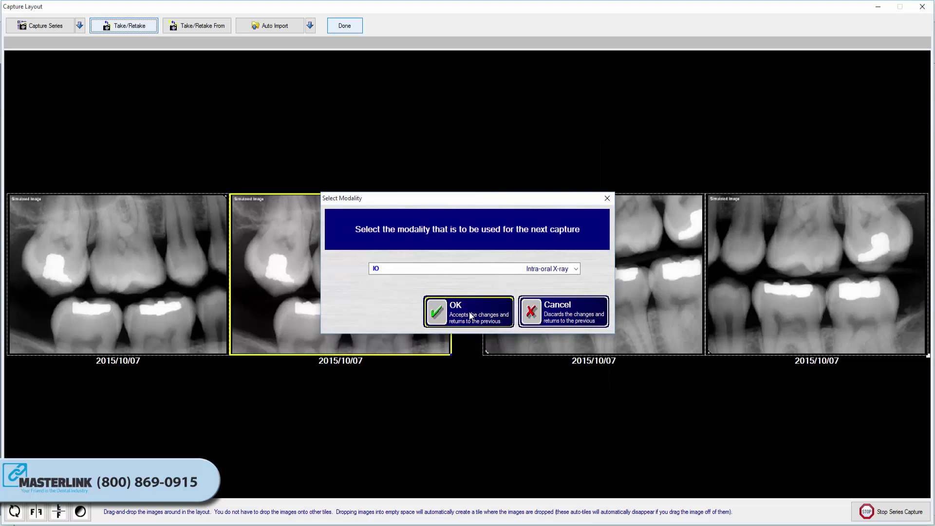
{"action": "left_click", "coordinate": [471, 317]}
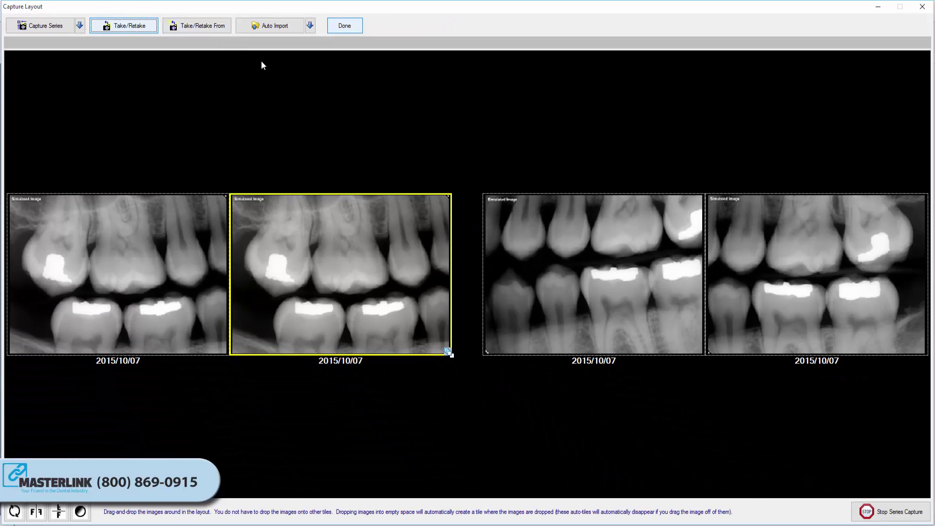
Step: Replace the fourth tile's X-ray with a DirectVideo intraoral camera frame of a molar
{"action": "left_click", "coordinate": [791, 245]}
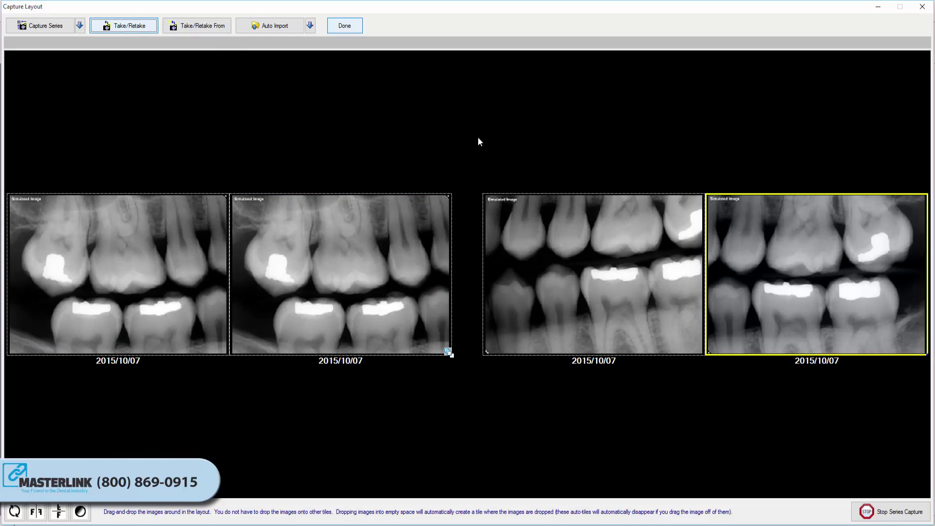
{"action": "left_click", "coordinate": [214, 27]}
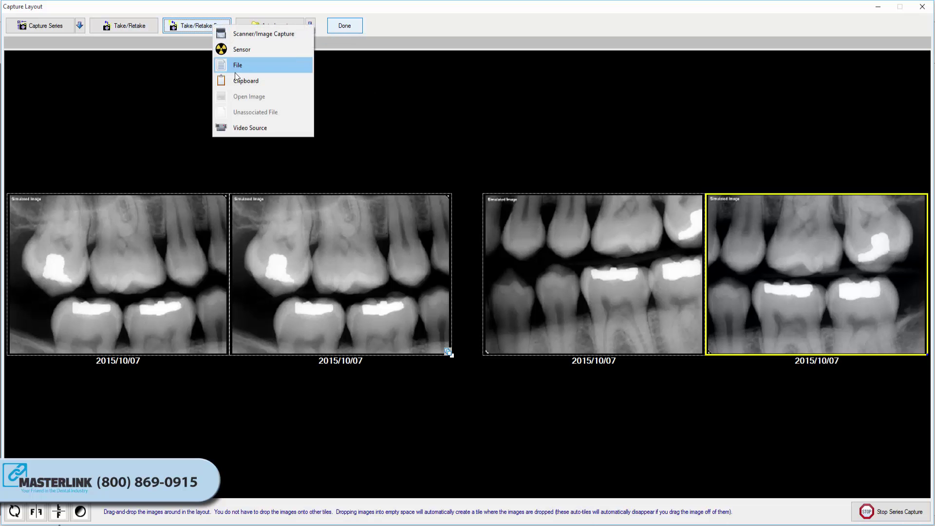
{"action": "left_click", "coordinate": [245, 129]}
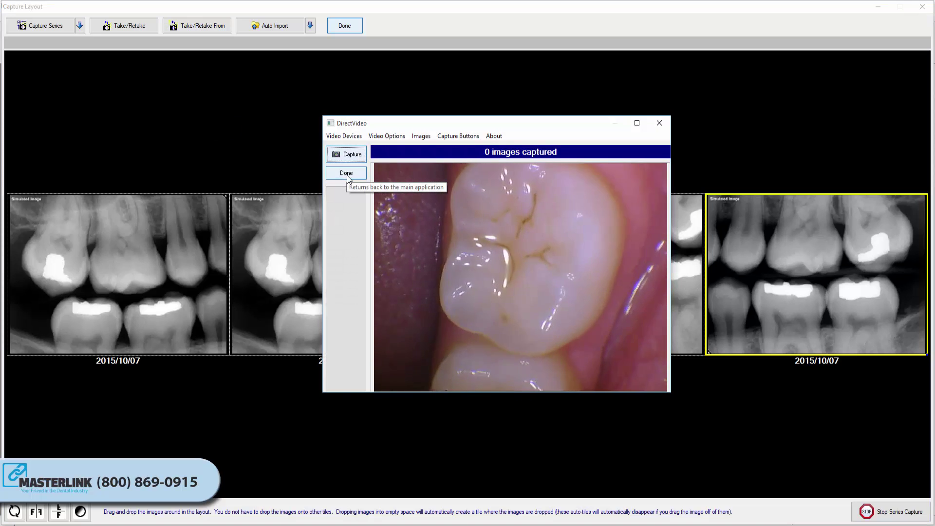
{"action": "key", "text": "space"}
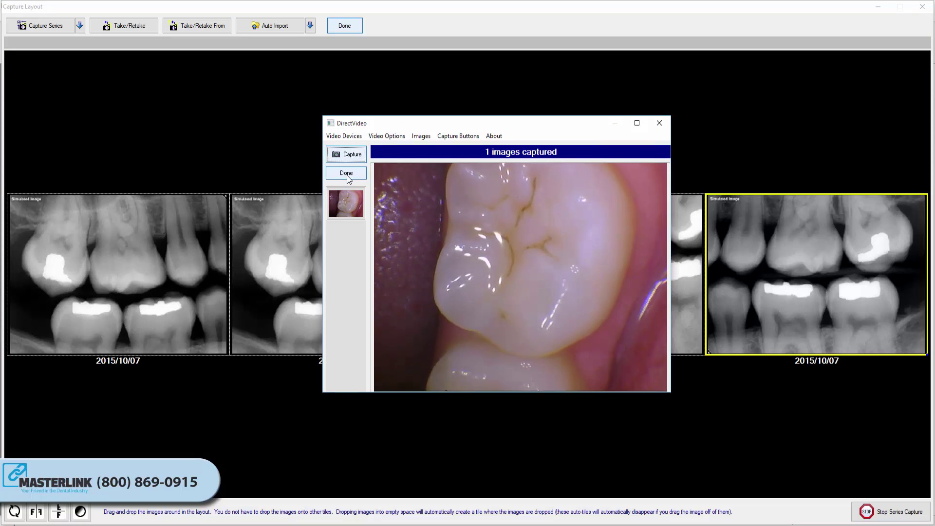
{"action": "left_click", "coordinate": [348, 176]}
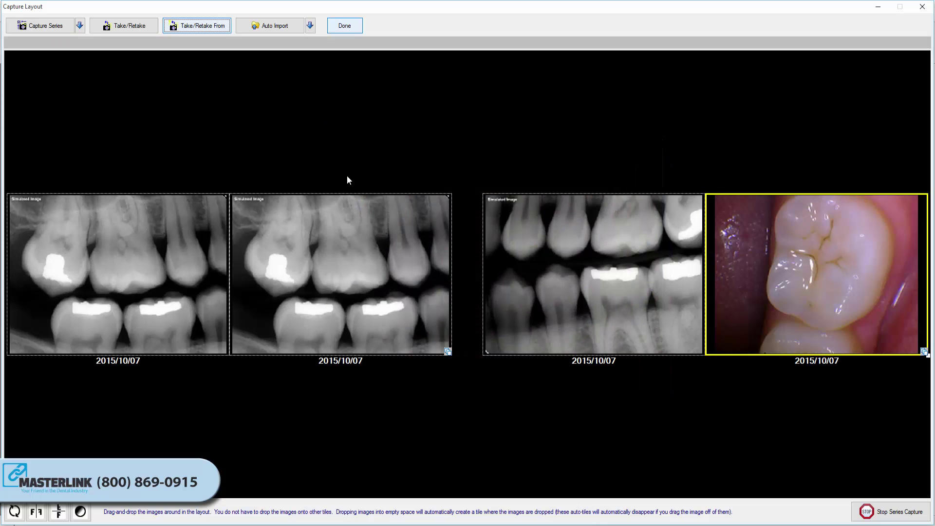
{"action": "left_click", "coordinate": [209, 27]}
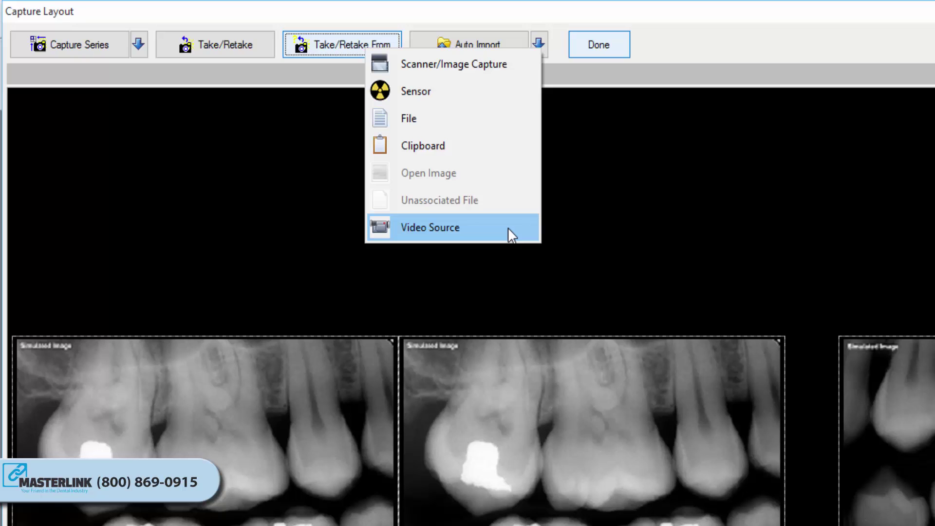
{"action": "left_click", "coordinate": [567, 178]}
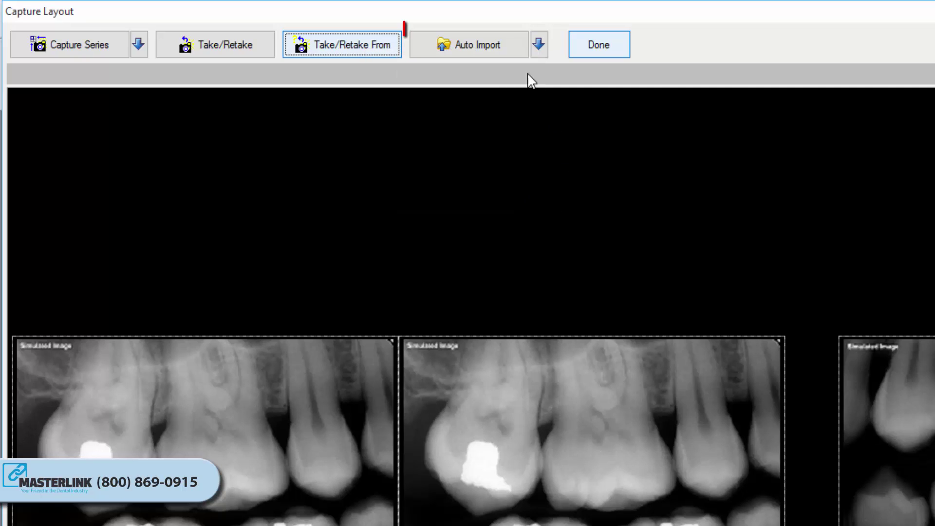
Step: Start Auto Import, then select the second X-ray and clear the selection
{"action": "left_click", "coordinate": [502, 48]}
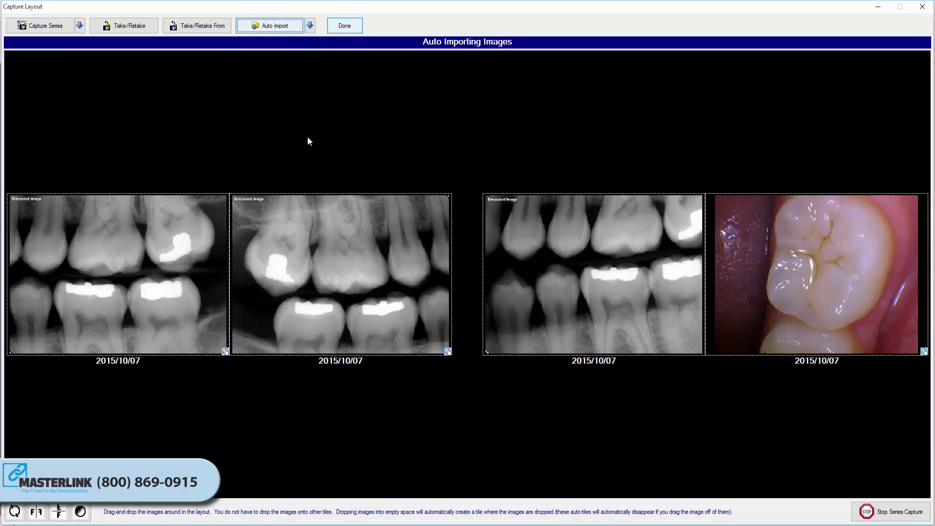
{"action": "left_click", "coordinate": [362, 240]}
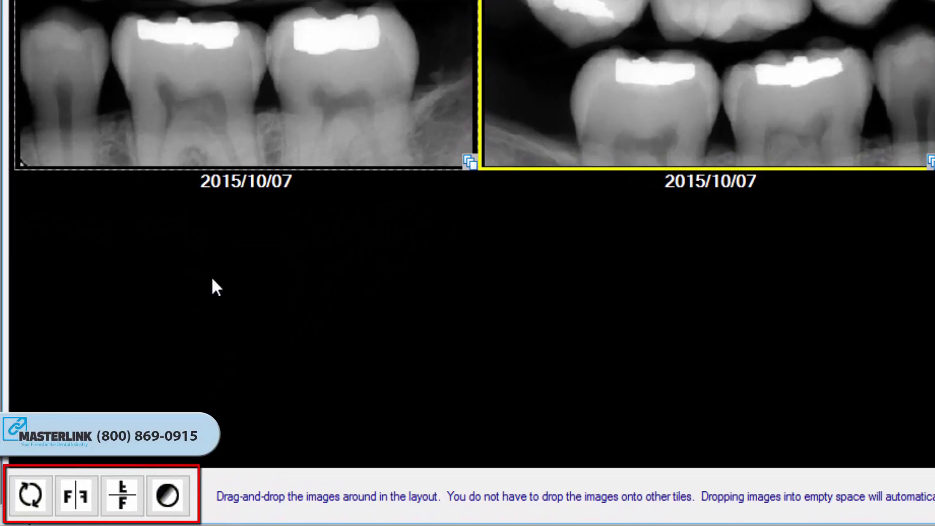
{"action": "left_click", "coordinate": [101, 402]}
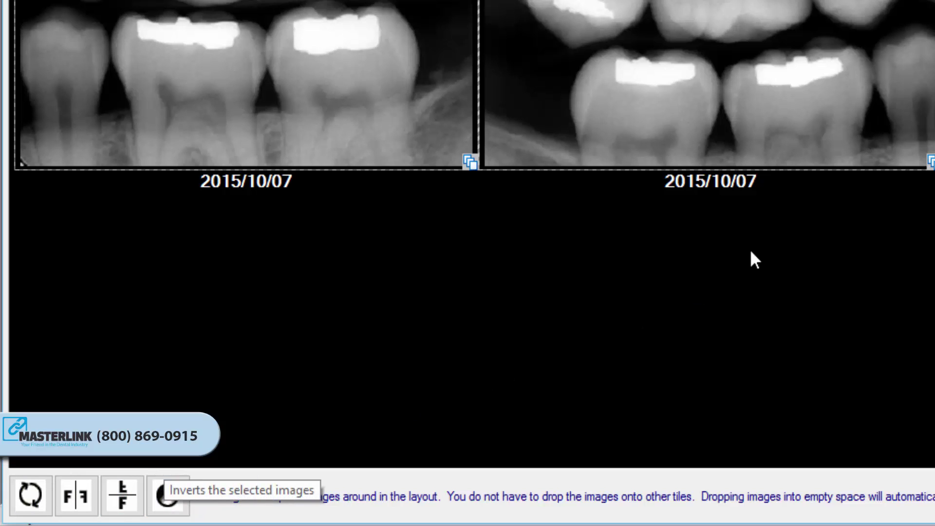
{"action": "left_click", "coordinate": [777, 69]}
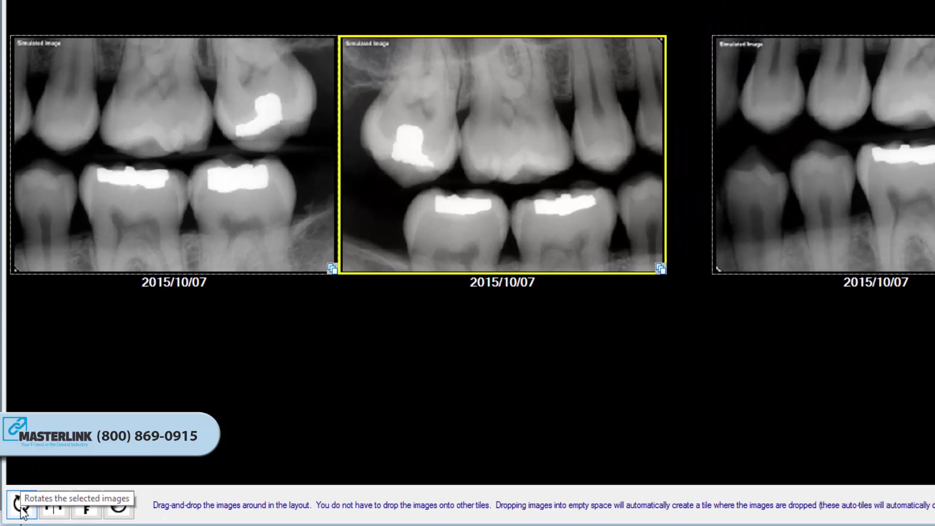
{"action": "left_click", "coordinate": [20, 506]}
{"action": "left_click", "coordinate": [21, 506]}
{"action": "left_click", "coordinate": [21, 506]}
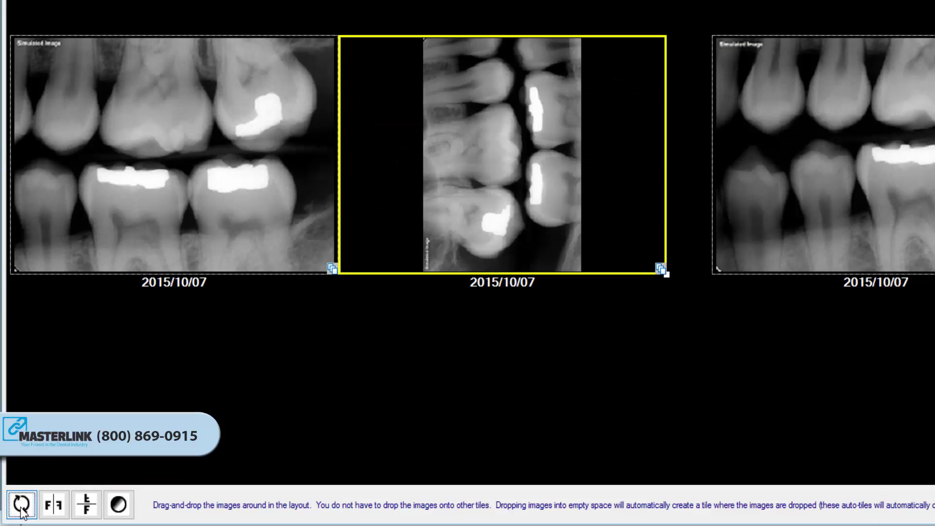
{"action": "left_click", "coordinate": [20, 506]}
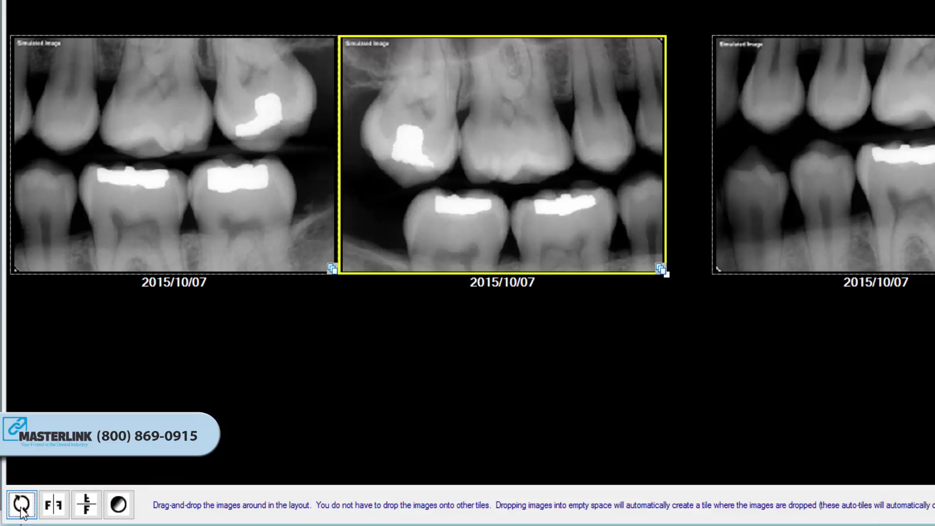
{"action": "left_click", "coordinate": [50, 512]}
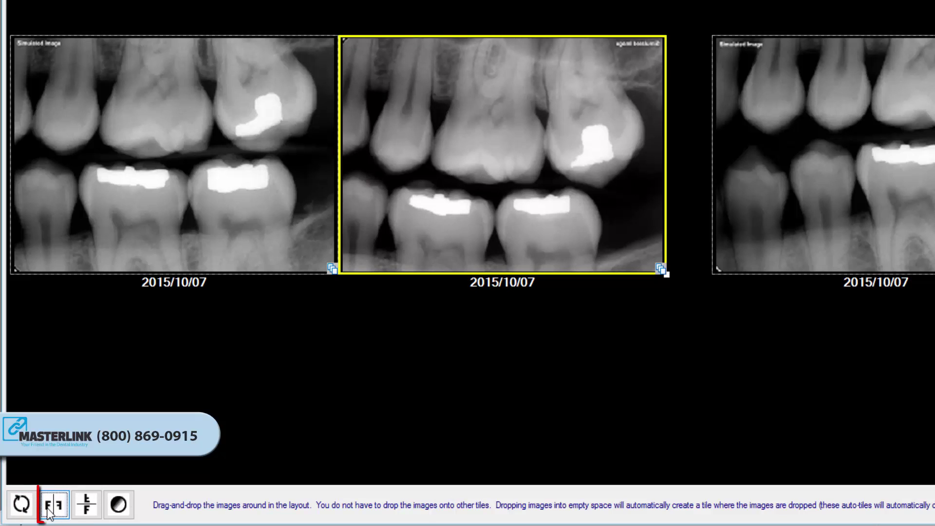
{"action": "left_click", "coordinate": [49, 512]}
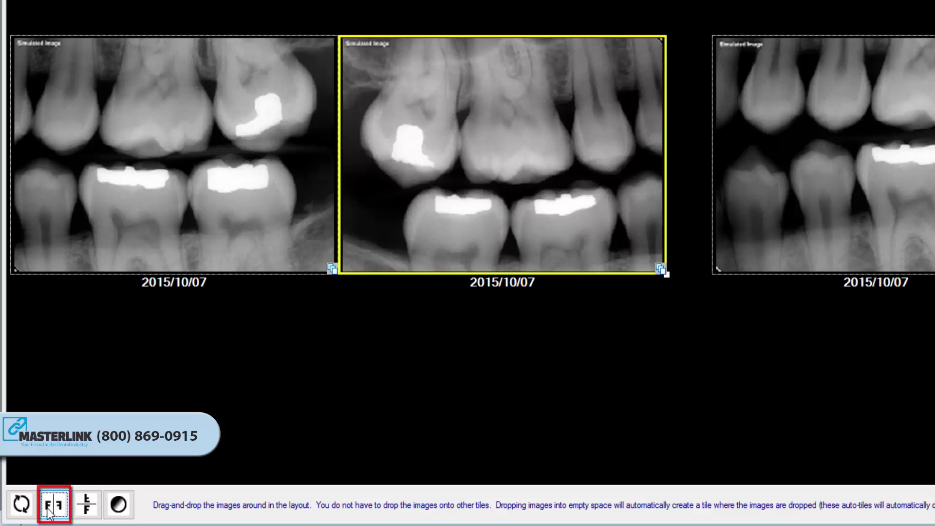
{"action": "left_click", "coordinate": [88, 511]}
{"action": "left_click", "coordinate": [88, 511]}
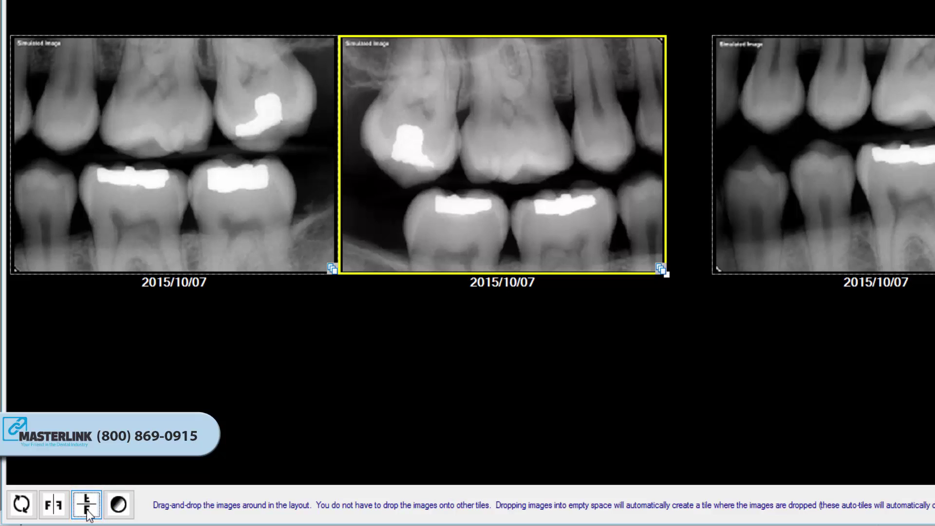
{"action": "left_click", "coordinate": [119, 512]}
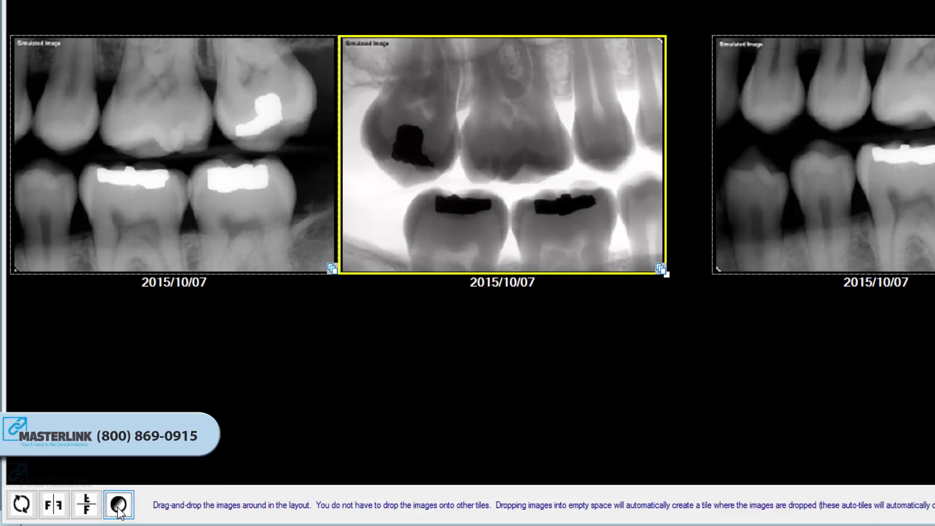
{"action": "left_click", "coordinate": [118, 507]}
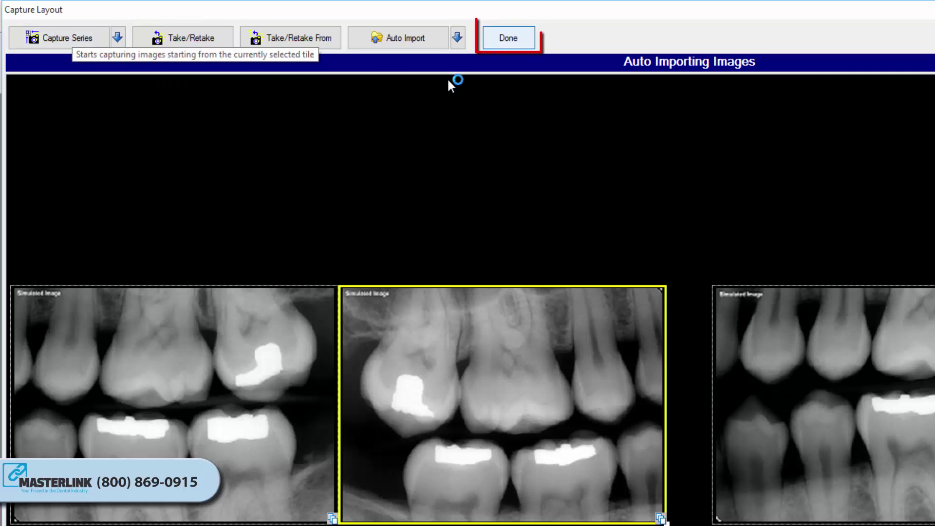
Step: Finish the capture layout with Done and maximize the exam window in the workspace
{"action": "left_click", "coordinate": [518, 37]}
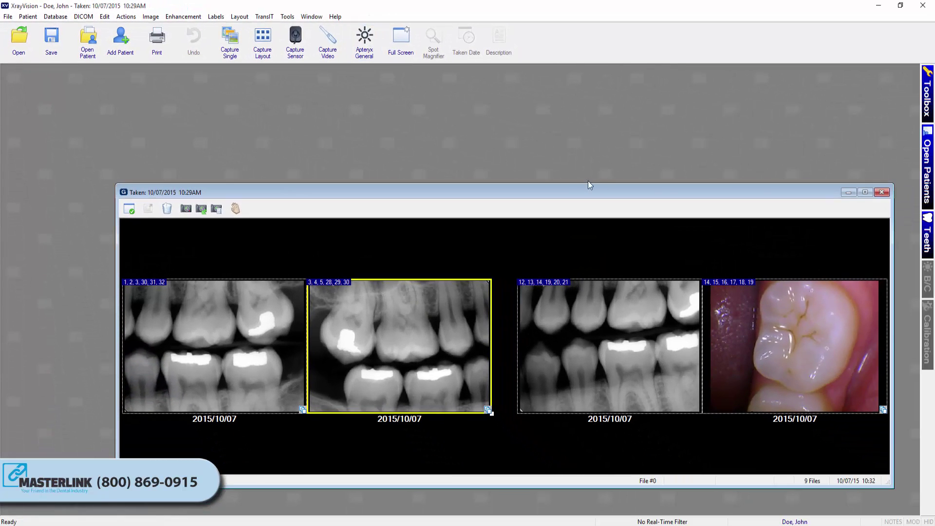
{"action": "left_click", "coordinate": [866, 193]}
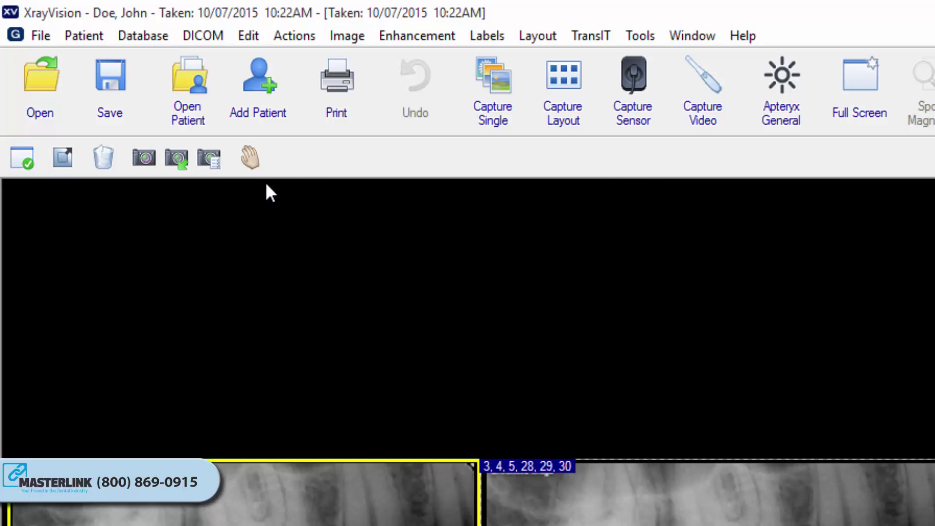
Step: Keep Layout View and make Tile_5.JPG (teeth 3, 4, 5, 28, 29, 30) the active image
{"action": "left_click", "coordinate": [25, 167]}
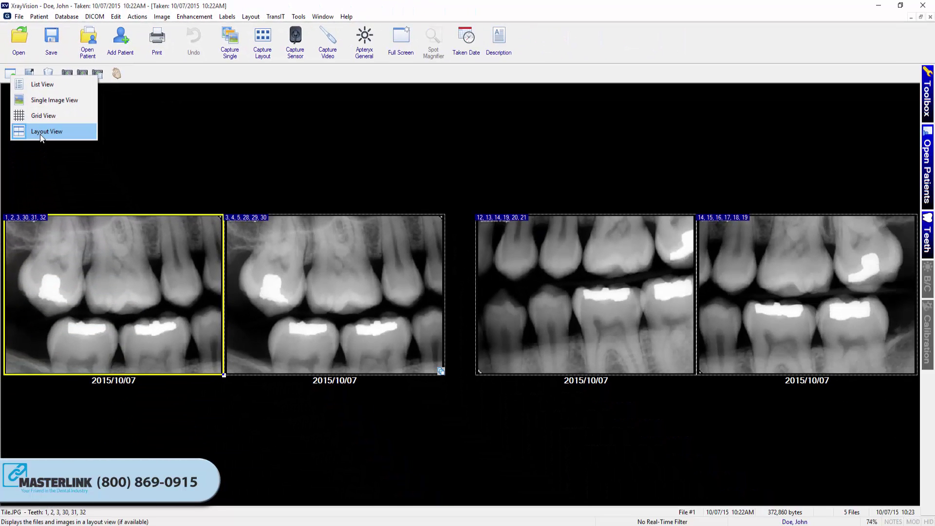
{"action": "left_click", "coordinate": [87, 285]}
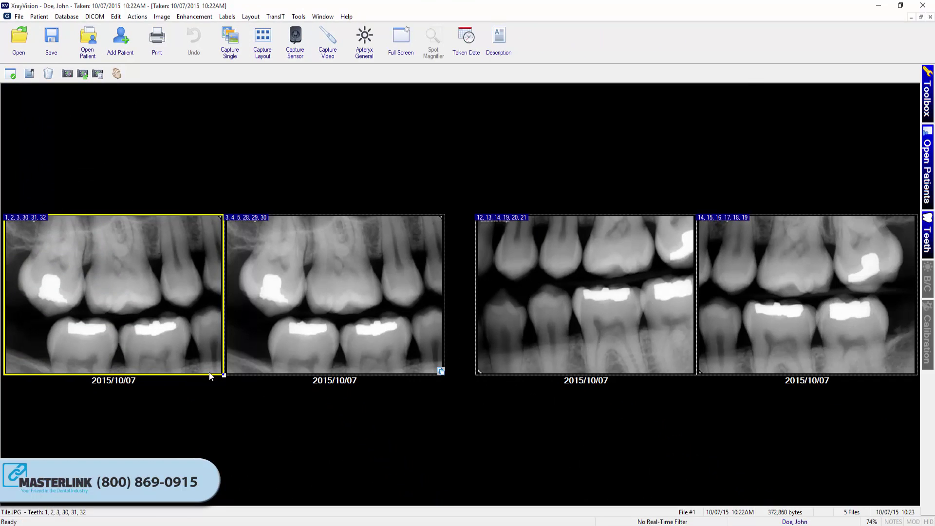
{"action": "left_click", "coordinate": [285, 343]}
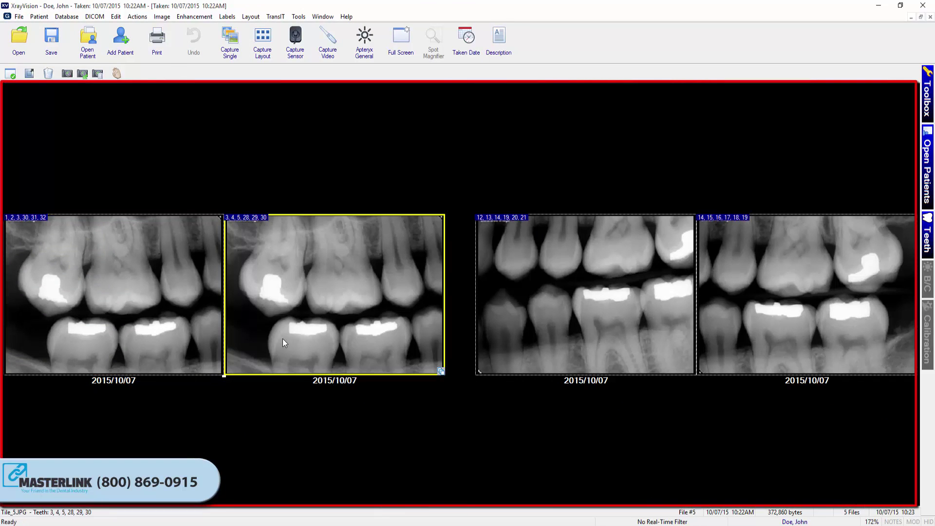
{"action": "double_click", "coordinate": [578, 335]}
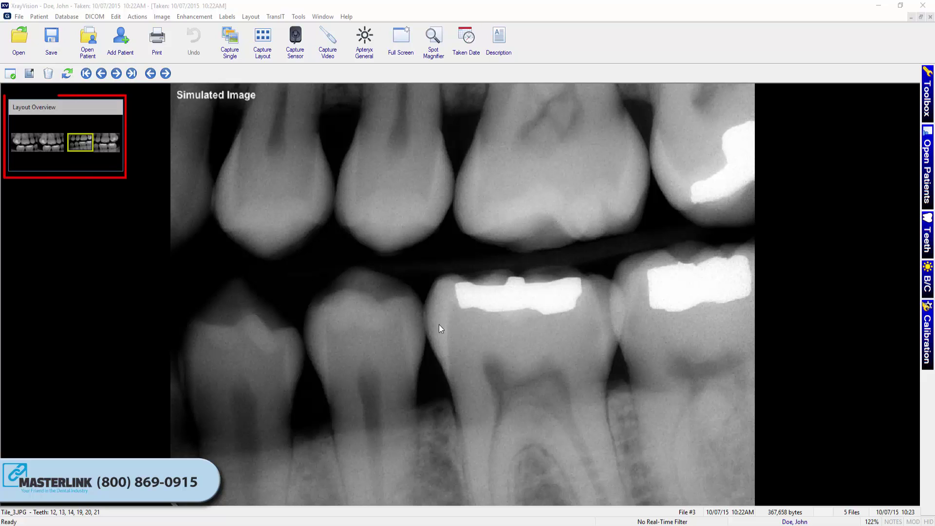
{"action": "mouse_move", "coordinate": [92, 106]}
{"action": "left_mouse_down"}
{"action": "mouse_move", "coordinate": [107, 117]}
{"action": "mouse_move", "coordinate": [78, 122]}
{"action": "mouse_move", "coordinate": [118, 113]}
{"action": "mouse_move", "coordinate": [109, 118]}
{"action": "left_mouse_up"}
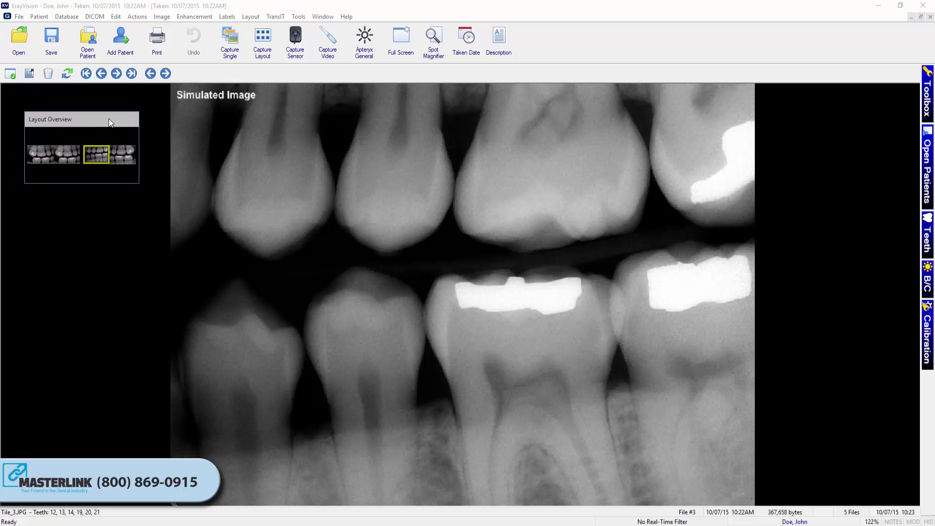
{"action": "left_click", "coordinate": [62, 157]}
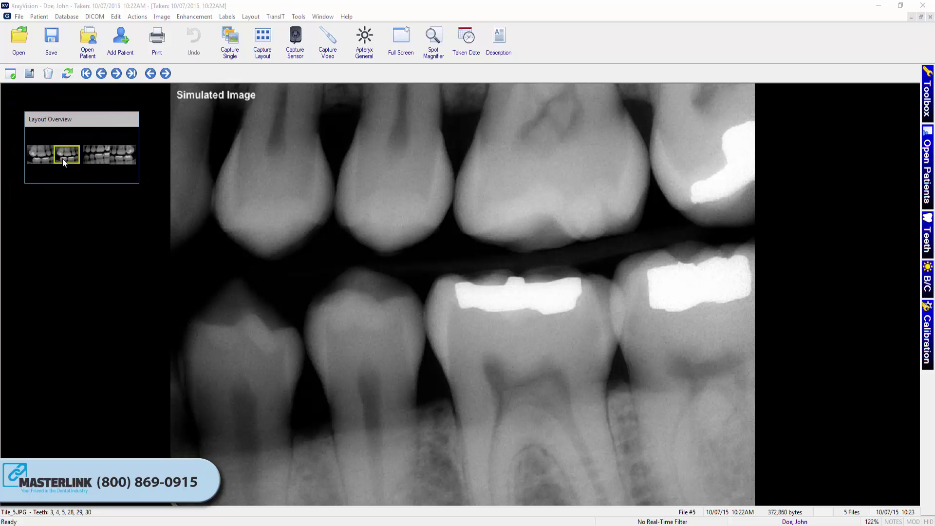
{"action": "left_click", "coordinate": [42, 158]}
{"action": "left_click", "coordinate": [121, 154]}
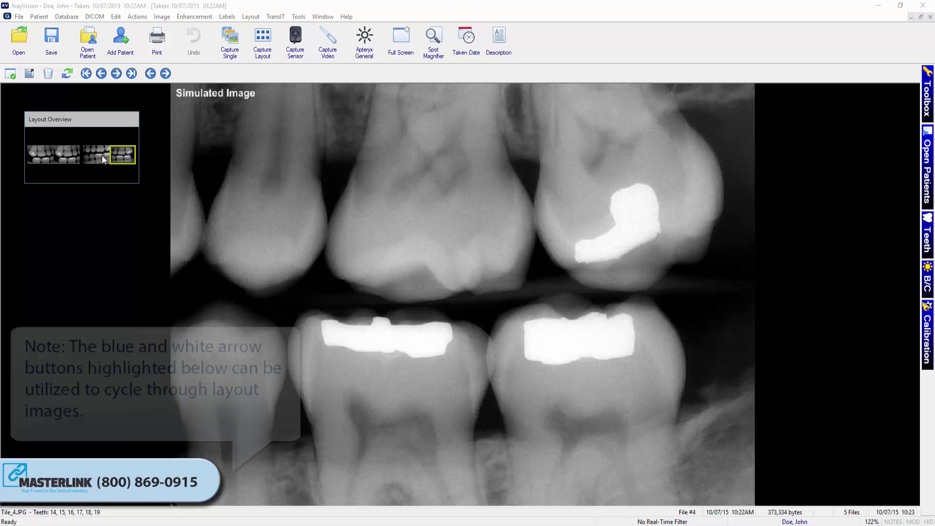
{"action": "left_click", "coordinate": [117, 74]}
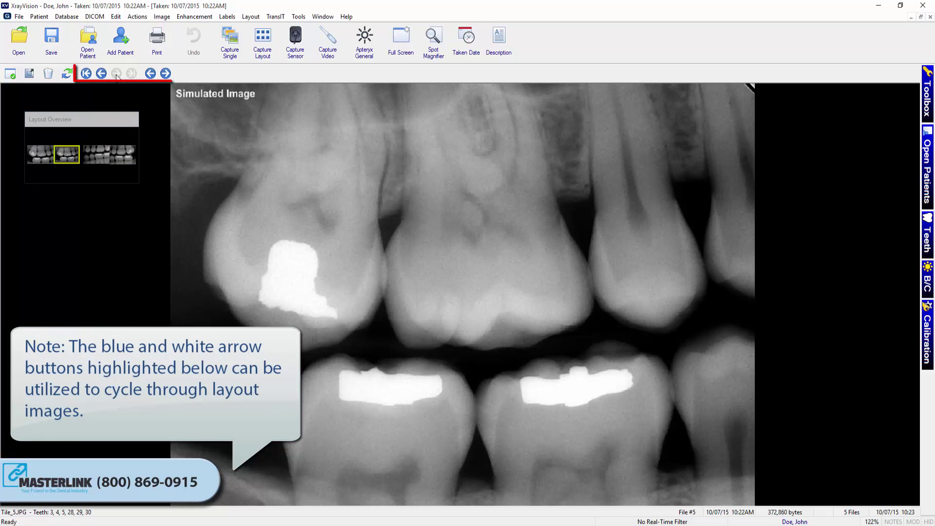
{"action": "left_click", "coordinate": [102, 74]}
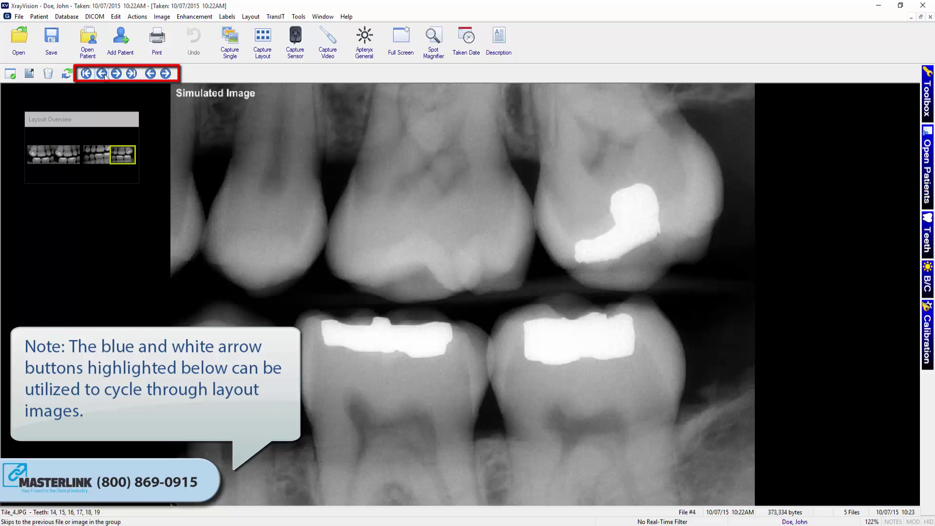
{"action": "left_click", "coordinate": [103, 74]}
{"action": "left_click", "coordinate": [104, 74]}
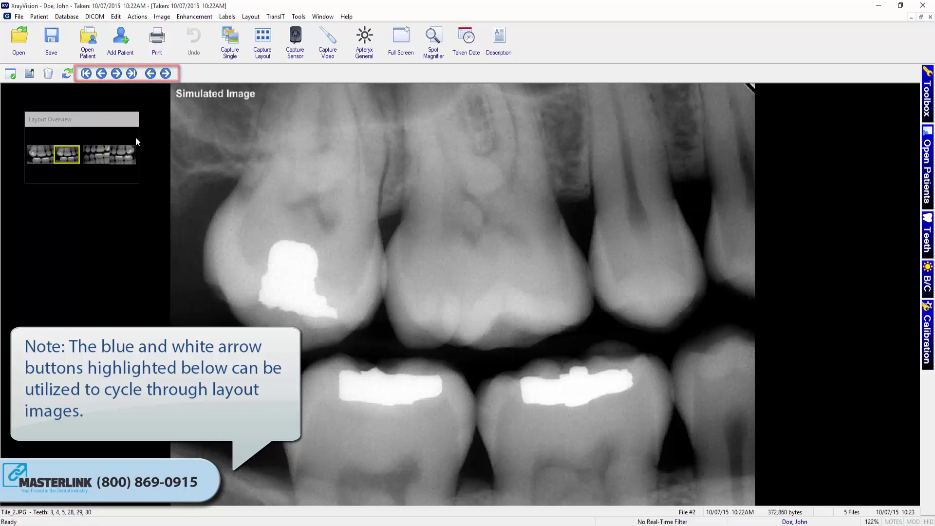
{"action": "double_click", "coordinate": [346, 276]}
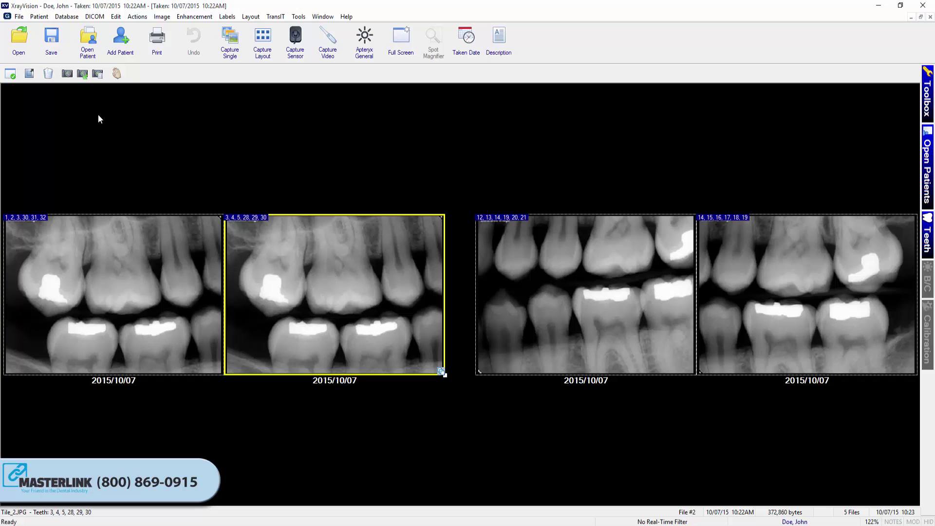
Step: Switch to Single Image View and browse the overview thumbnails, ending with Tile.JPG enlarged
{"action": "left_click", "coordinate": [11, 76]}
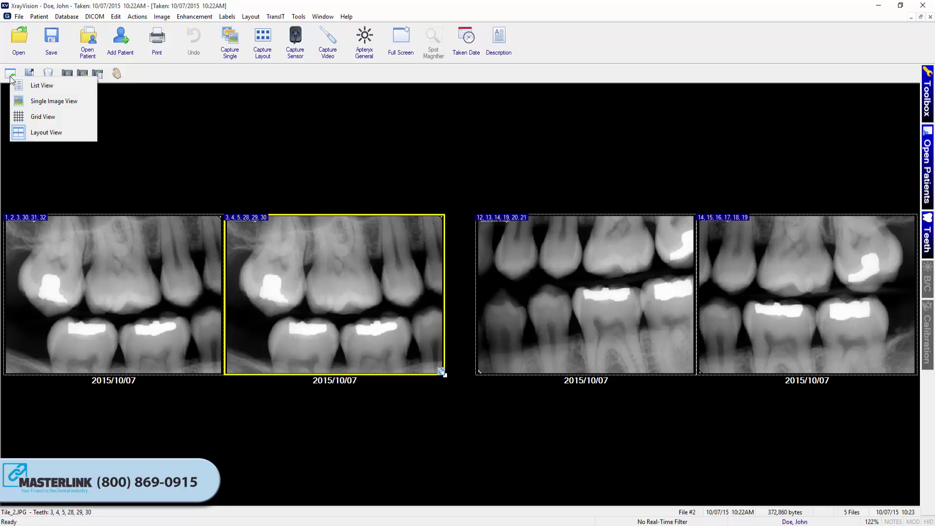
{"action": "left_click", "coordinate": [44, 103]}
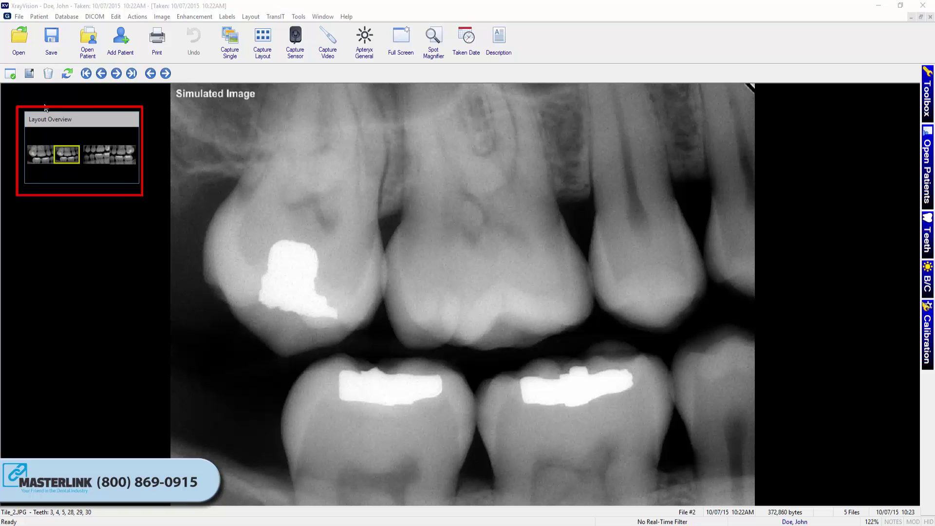
{"action": "left_click", "coordinate": [121, 156]}
{"action": "left_click", "coordinate": [103, 153]}
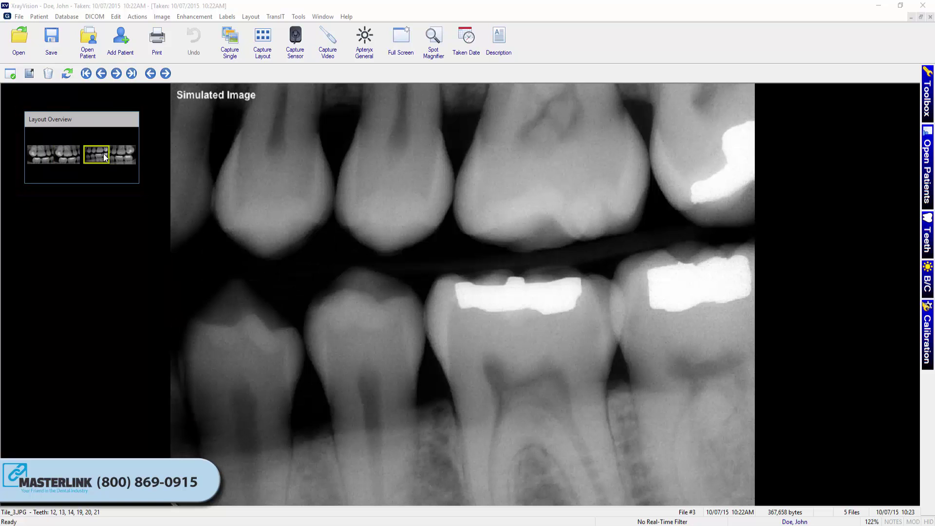
{"action": "left_click", "coordinate": [65, 156]}
{"action": "left_click", "coordinate": [49, 156]}
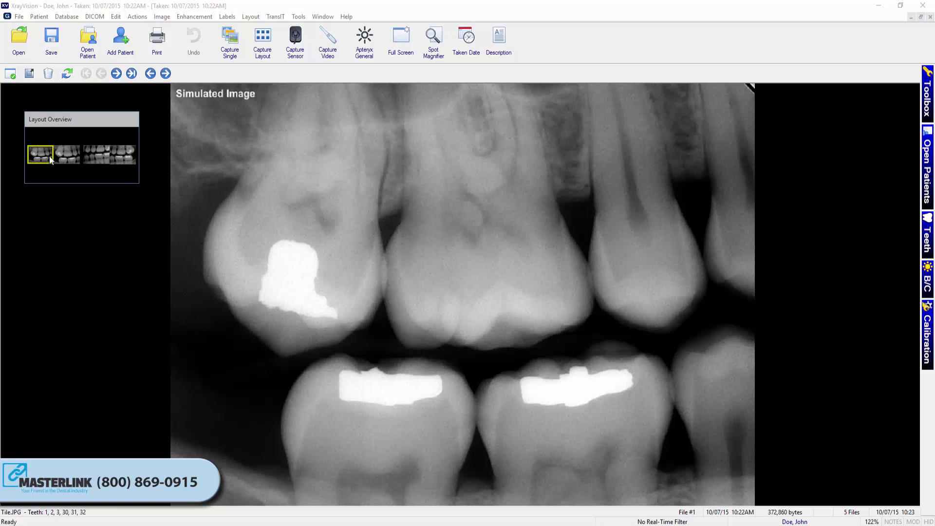
{"action": "left_click", "coordinate": [10, 74]}
Step: Show the exam in Grid View with thumbnails at 3 columns by 3 rows
{"action": "left_click", "coordinate": [40, 114]}
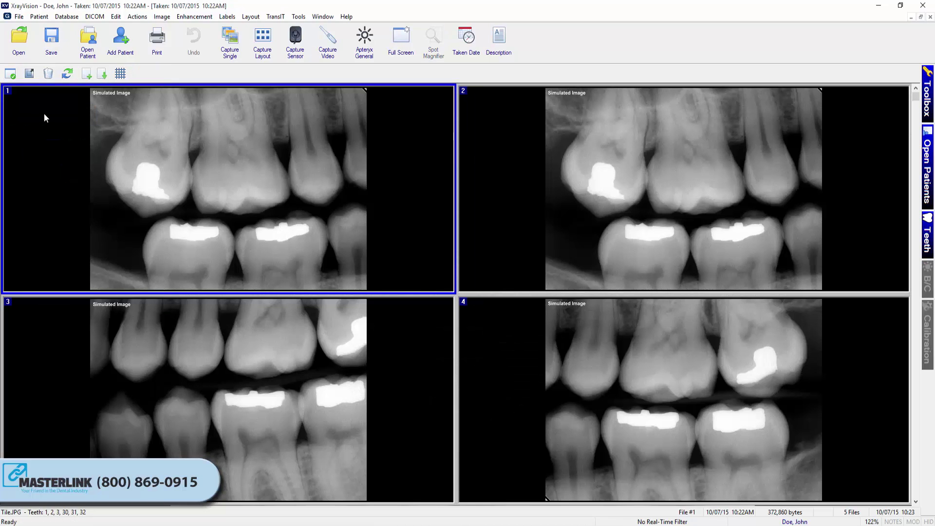
{"action": "left_click", "coordinate": [120, 74]}
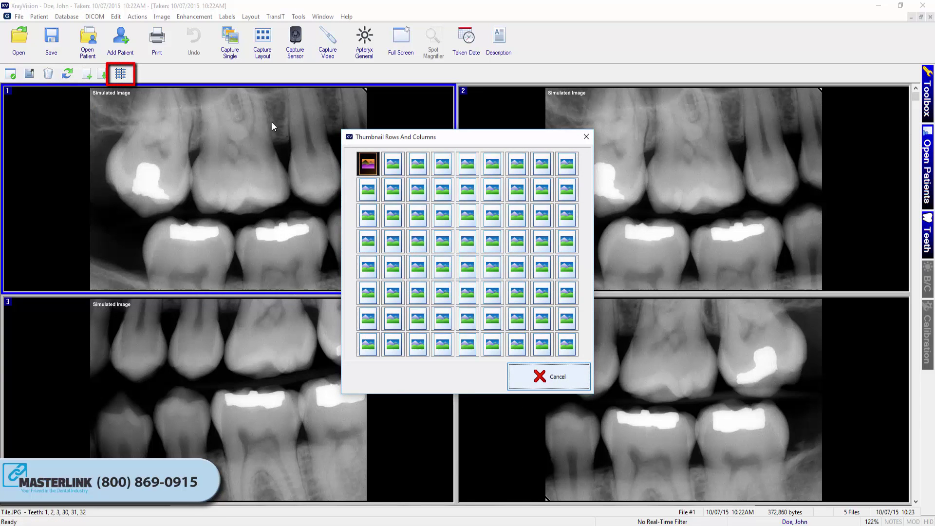
{"action": "left_click", "coordinate": [429, 214]}
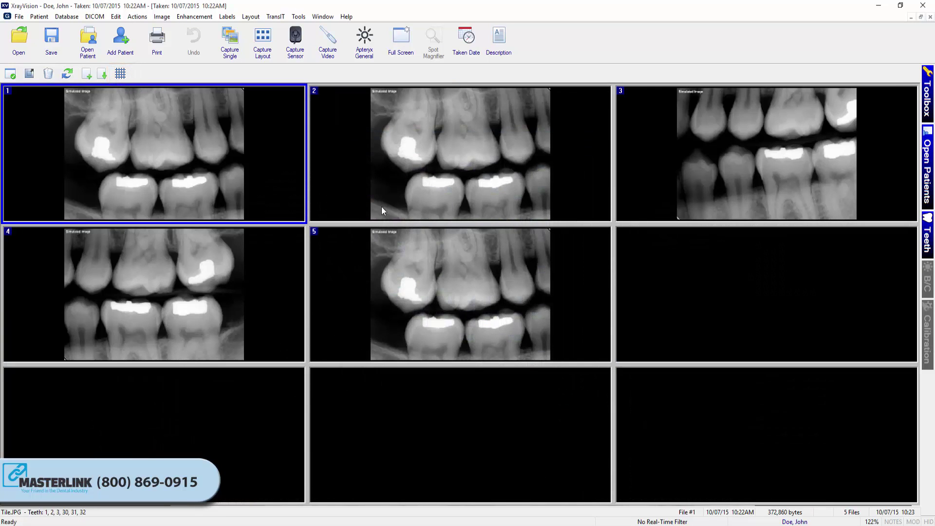
{"action": "left_click", "coordinate": [11, 74]}
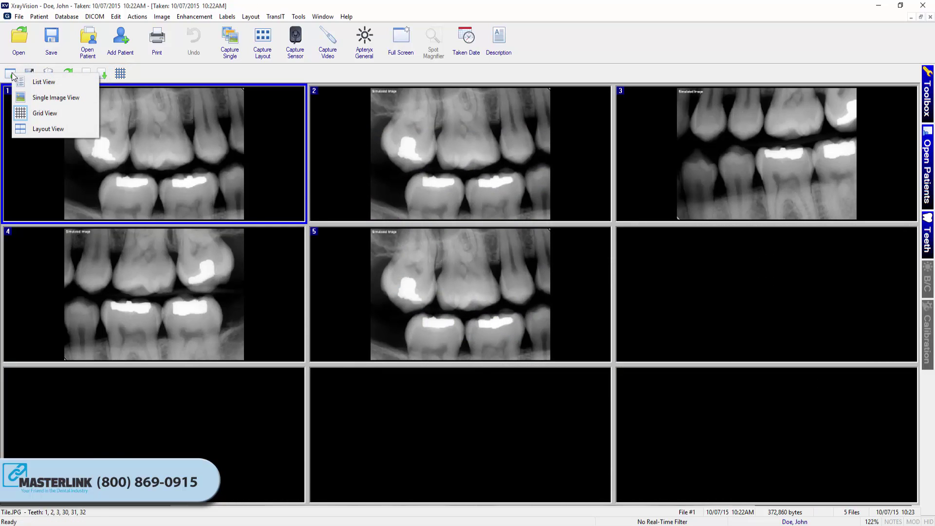
Step: Switch to List View and open Tile_5.JPG as an enlarged image
{"action": "left_click", "coordinate": [36, 81]}
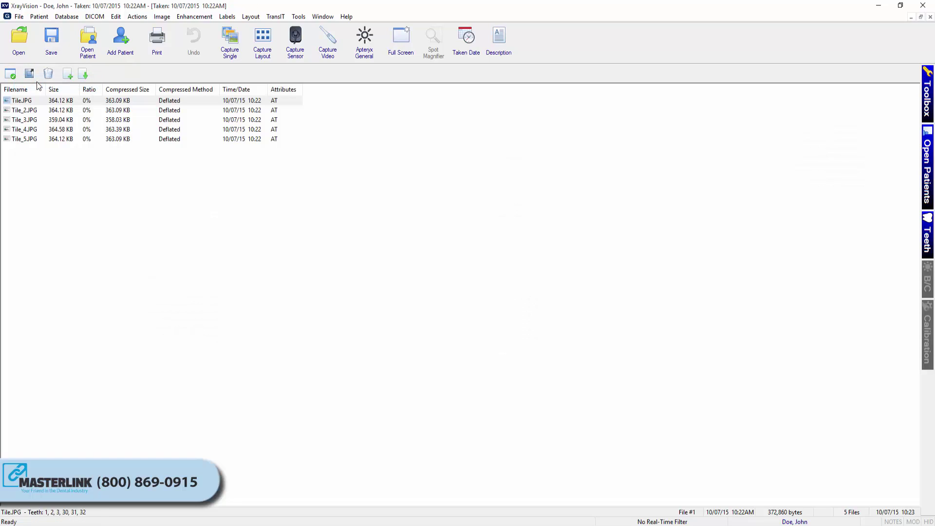
{"action": "left_click", "coordinate": [41, 106]}
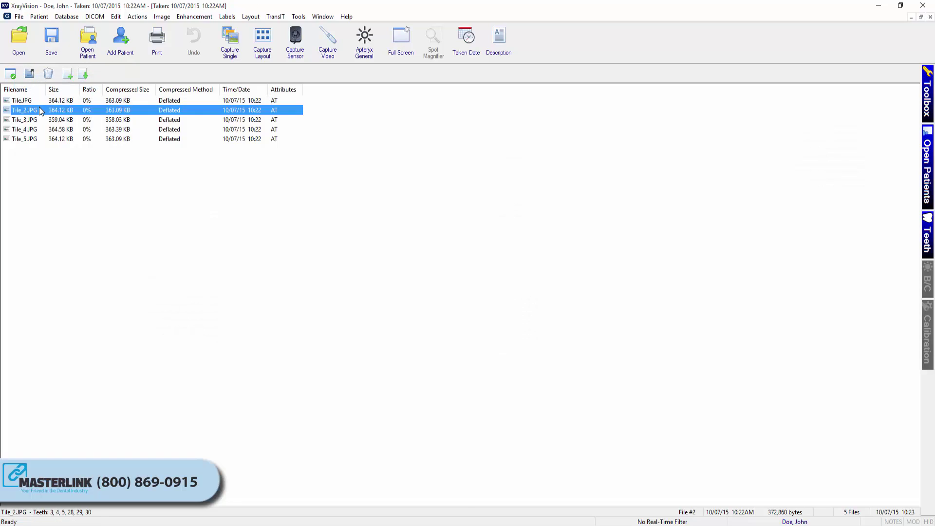
{"action": "left_click", "coordinate": [30, 138]}
{"action": "double_click", "coordinate": [28, 140]}
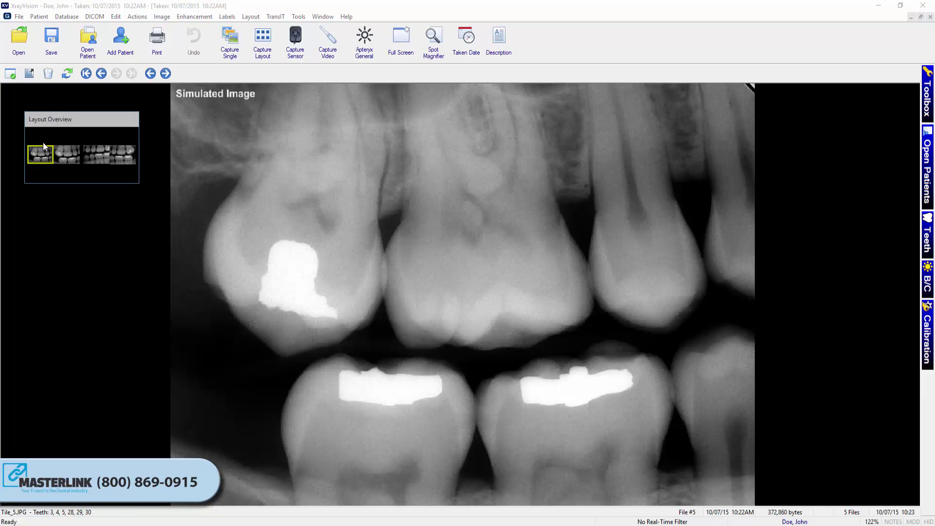
Step: Browse overview thumbnails to Tile_3.JPG, then open and close the Capture Layout Images window
{"action": "left_click", "coordinate": [63, 156]}
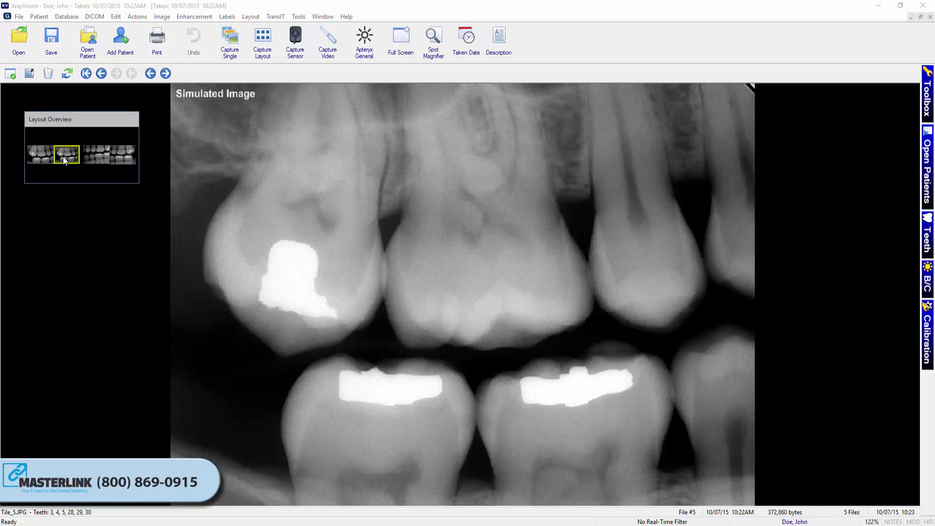
{"action": "left_click", "coordinate": [99, 157]}
{"action": "double_click", "coordinate": [273, 185]}
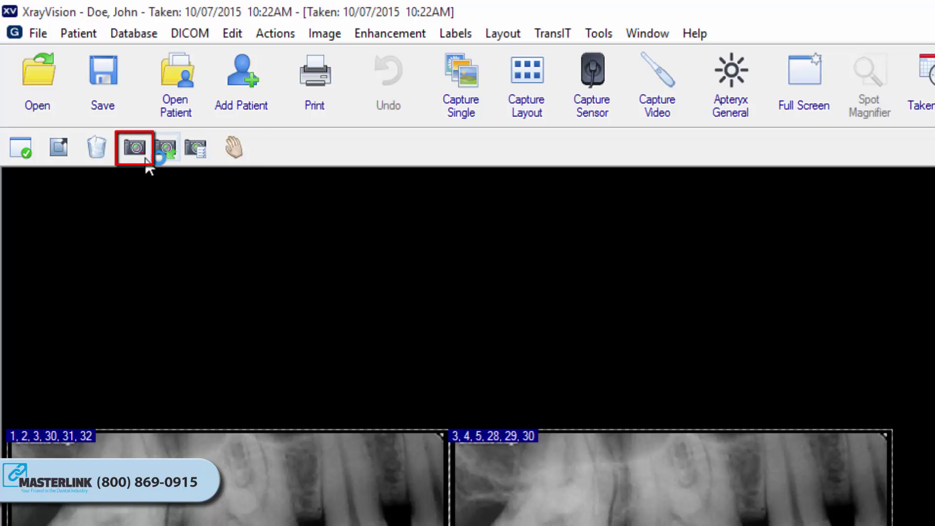
{"action": "left_click", "coordinate": [138, 153]}
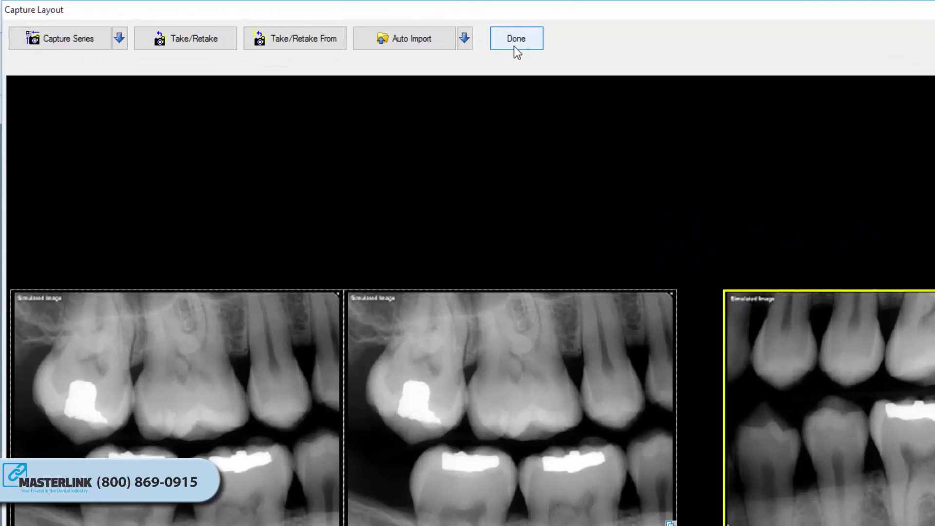
{"action": "left_click", "coordinate": [344, 26]}
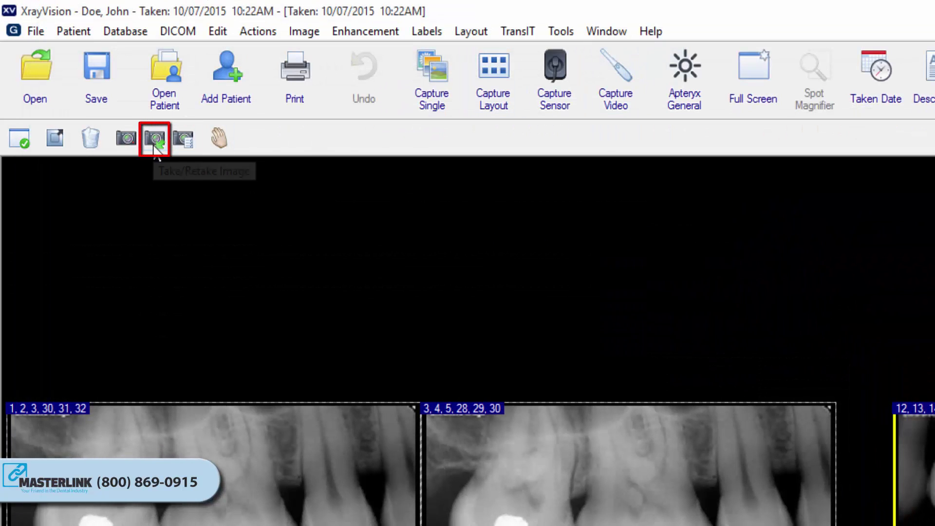
Step: Retake the current layout image with the Simulator sensor, then list the Take/Retake From sources
{"action": "left_click", "coordinate": [155, 146]}
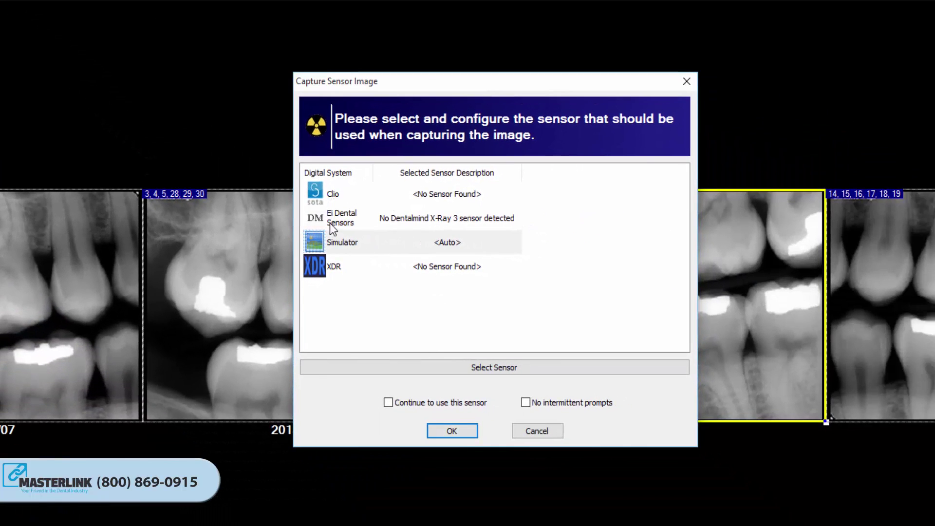
{"action": "left_click", "coordinate": [339, 249]}
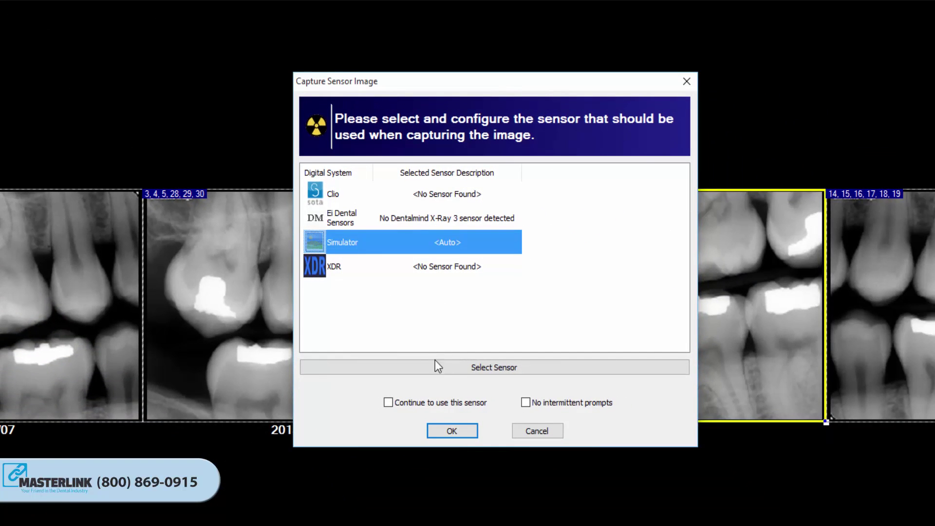
{"action": "left_click", "coordinate": [461, 431]}
{"action": "left_click", "coordinate": [496, 329]}
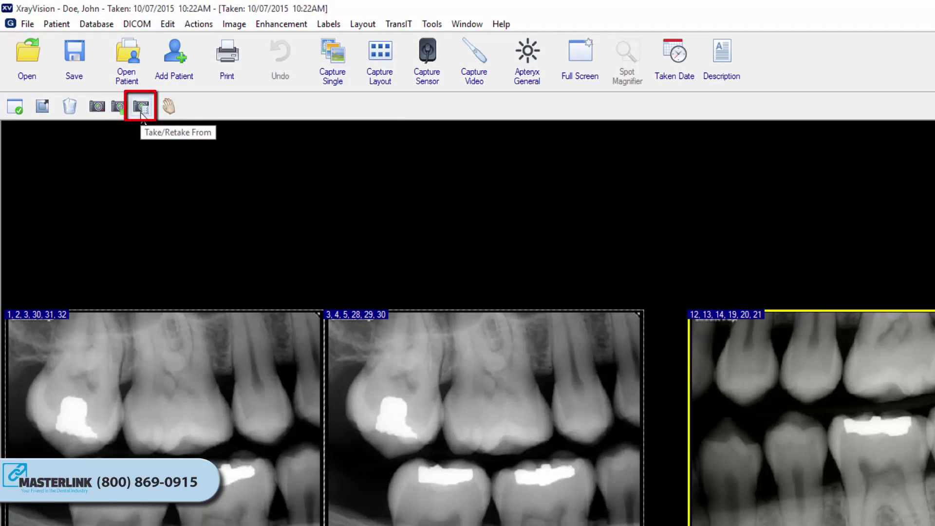
{"action": "left_click", "coordinate": [141, 110]}
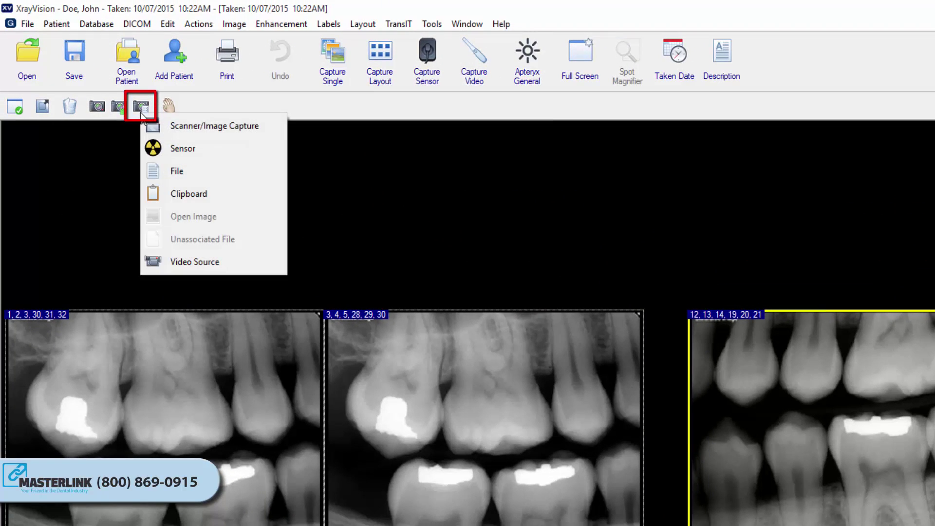